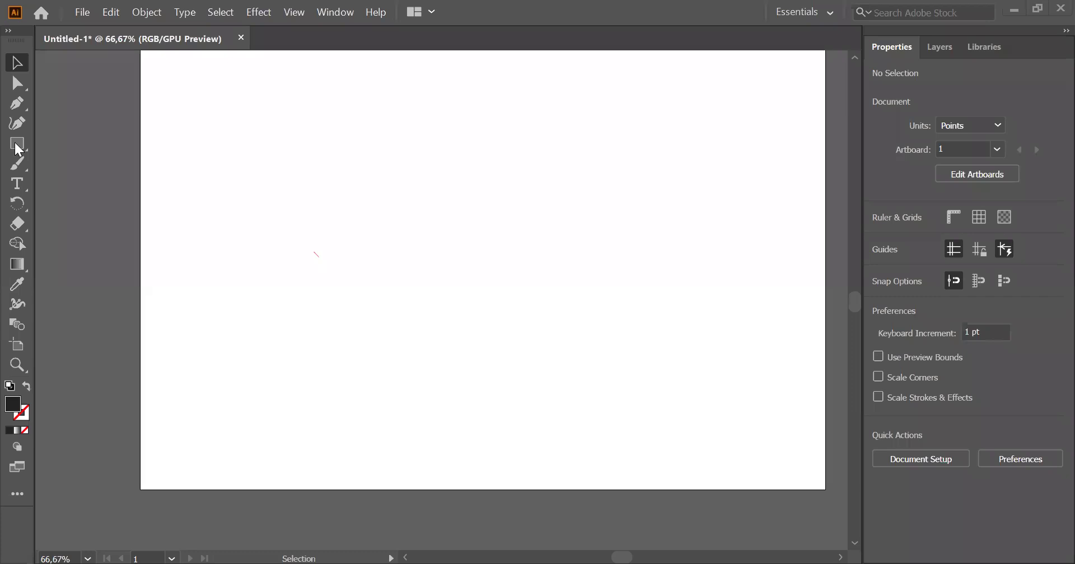
Choose the Rectangle tool and set the fill colour to bright orange FF9100.
{"action": "key", "text": "m"}
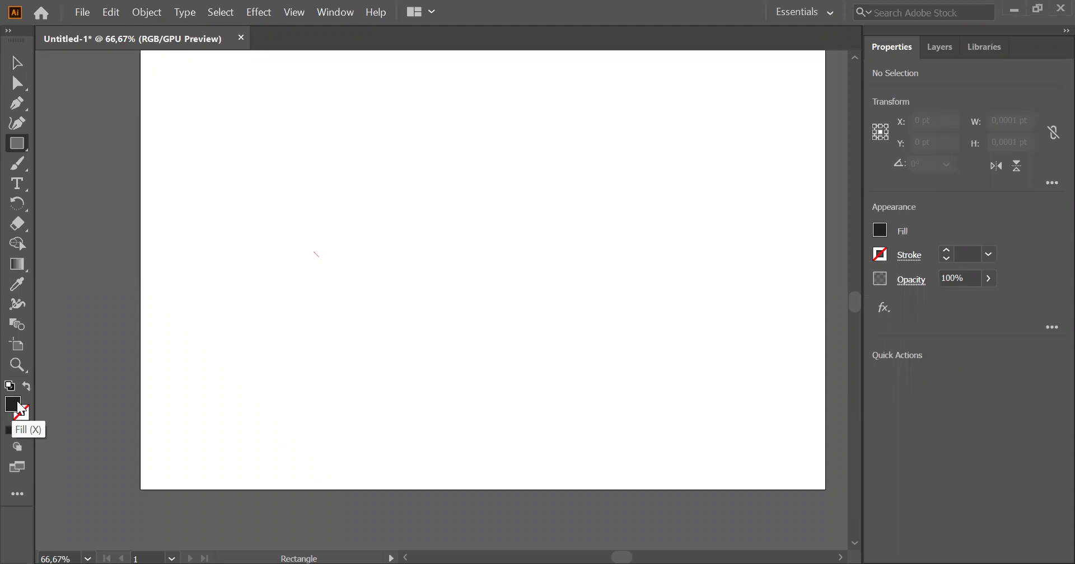
{"action": "mouse_move", "coordinate": [559, 230]}
{"action": "left_mouse_down"}
{"action": "mouse_move", "coordinate": [571, 227]}
{"action": "mouse_move", "coordinate": [580, 371]}
{"action": "left_mouse_up"}
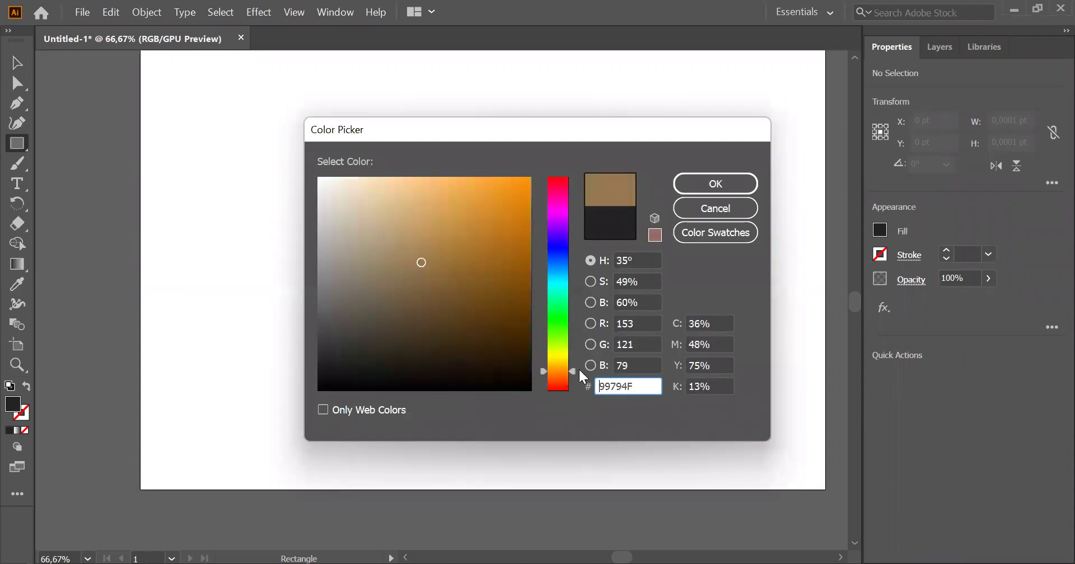
{"action": "left_click_drag", "start_coordinate": [496, 221], "coordinate": [532, 176]}
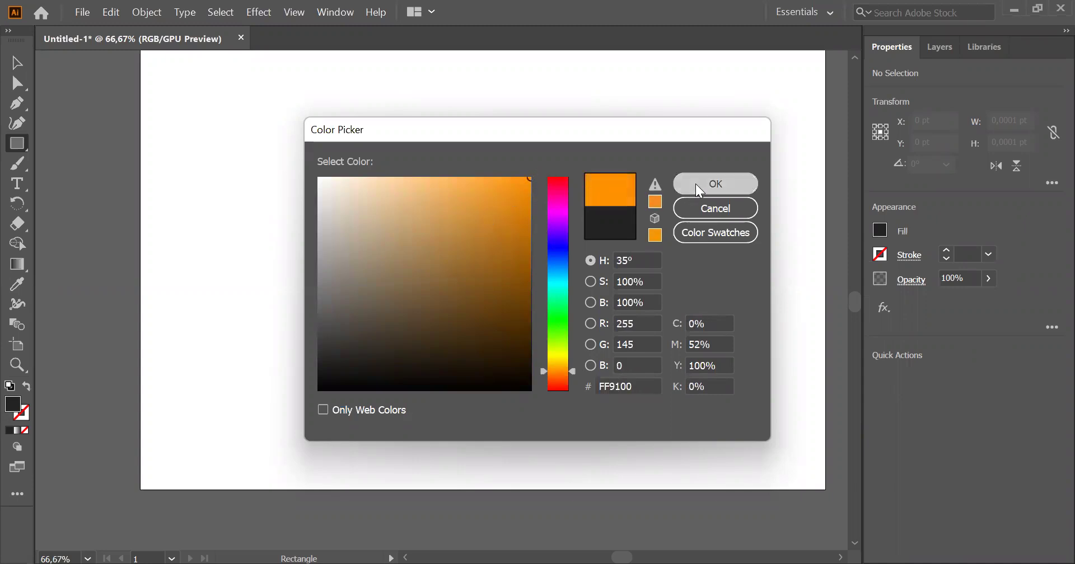
{"action": "left_click", "coordinate": [695, 184]}
{"action": "scroll", "coordinate": [406, 242], "scroll_direction": "down", "scroll_amount": 1}
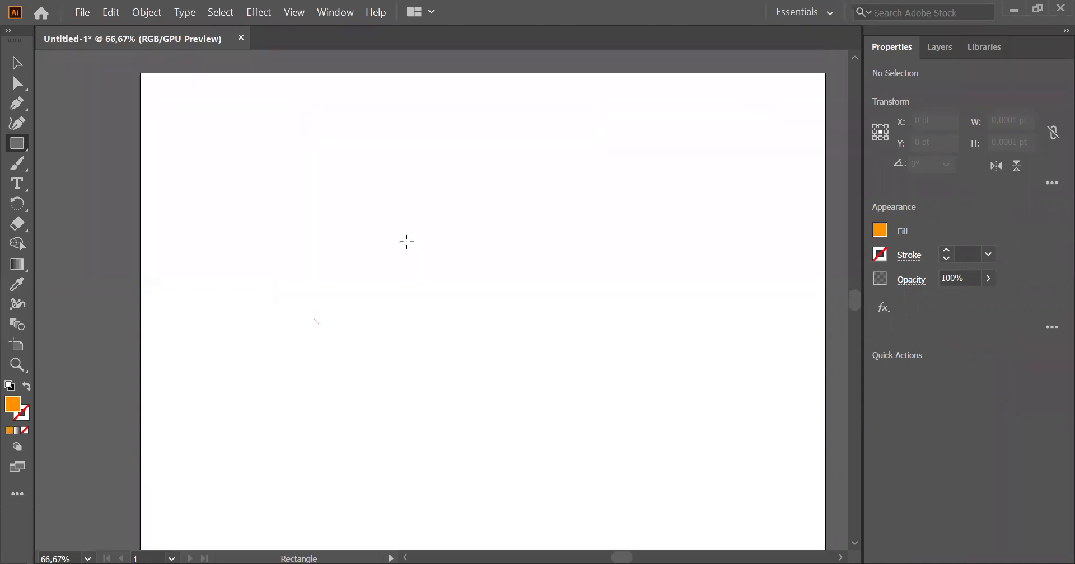
Draw the main orange building rectangle and place a copy to its right.
{"action": "scroll", "coordinate": [388, 214], "scroll_direction": "down", "scroll_amount": 1}
{"action": "mouse_move", "coordinate": [347, 166]}
{"action": "left_mouse_down"}
{"action": "mouse_move", "coordinate": [424, 285]}
{"action": "mouse_move", "coordinate": [436, 343]}
{"action": "left_mouse_up"}
{"action": "left_click", "coordinate": [18, 64]}
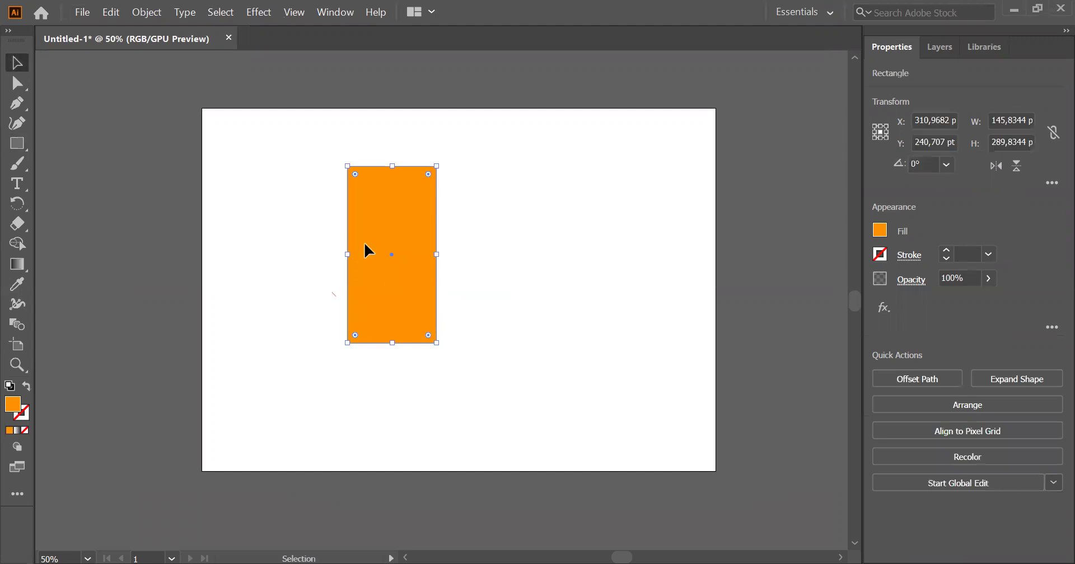
{"action": "key", "text": "ctrl+plus"}
{"action": "left_click_drag", "start_coordinate": [413, 266], "coordinate": [506, 274]}
Narrow the copy to about 85 pt and fill it darker orange C66C00.
{"action": "left_click_drag", "start_coordinate": [543, 236], "coordinate": [493, 241]}
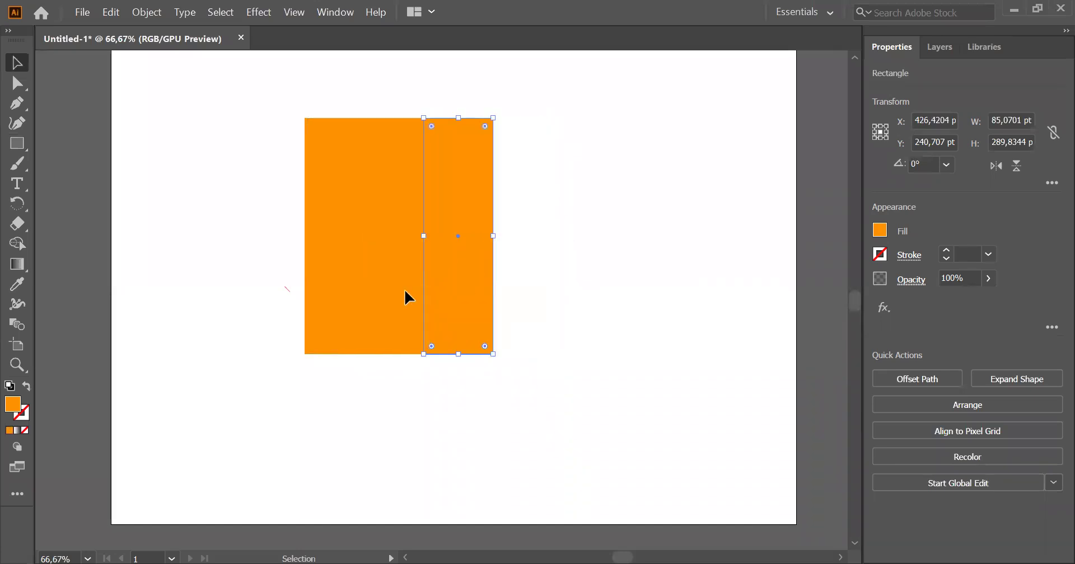
{"action": "double_click", "coordinate": [13, 403]}
{"action": "left_click_drag", "start_coordinate": [530, 178], "coordinate": [547, 224]}
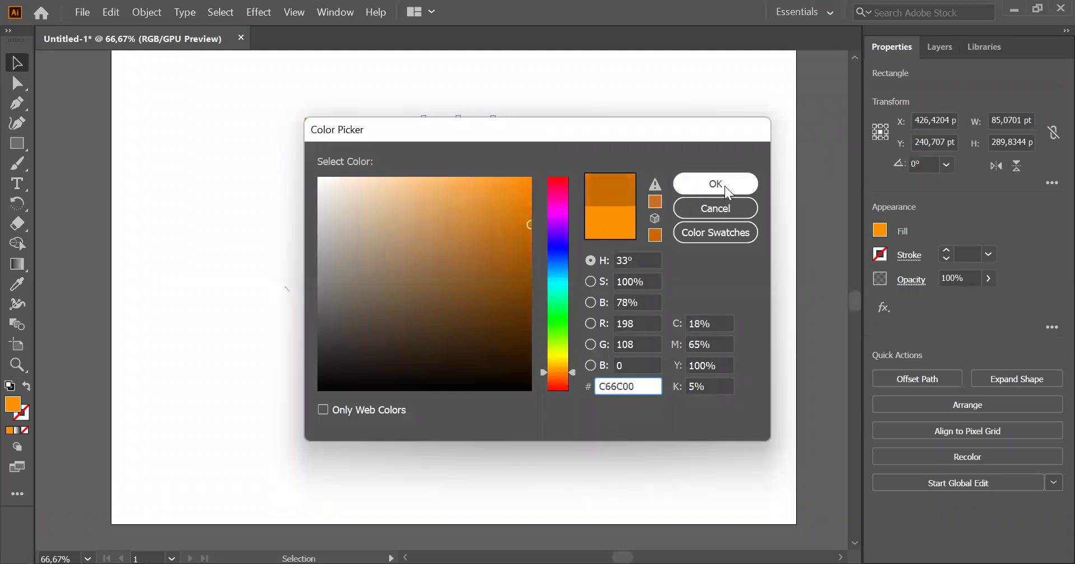
{"action": "left_click", "coordinate": [725, 186]}
{"action": "left_click", "coordinate": [533, 229]}
{"action": "scroll", "coordinate": [525, 230], "scroll_direction": "up", "scroll_amount": 1}
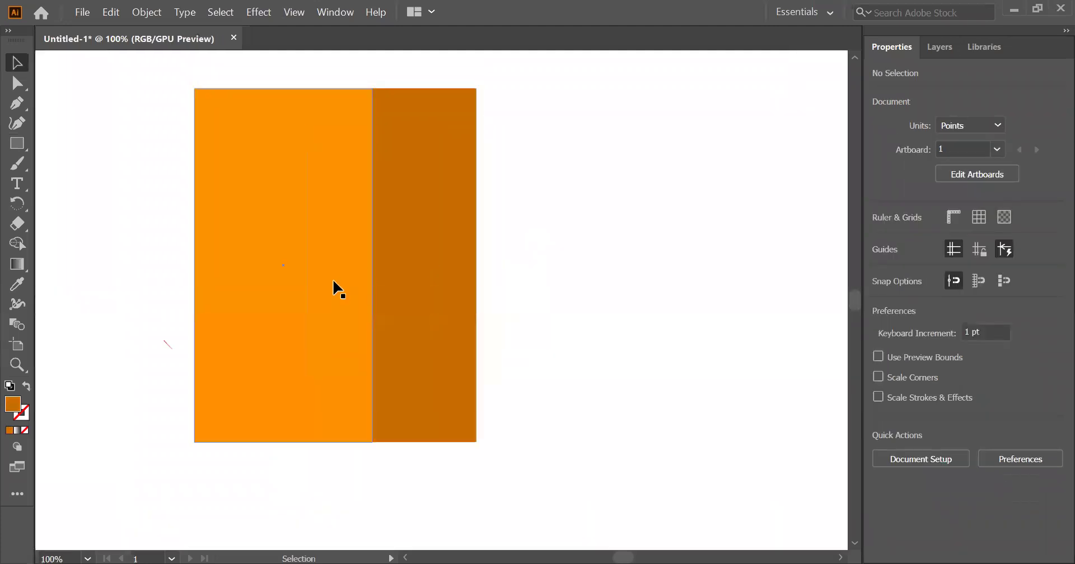
{"action": "scroll", "coordinate": [333, 281], "scroll_direction": "up", "scroll_amount": 1}
{"action": "scroll", "coordinate": [322, 289], "scroll_direction": "left", "scroll_amount": 1}
{"action": "scroll", "coordinate": [148, 259], "scroll_direction": "left", "scroll_amount": 2}
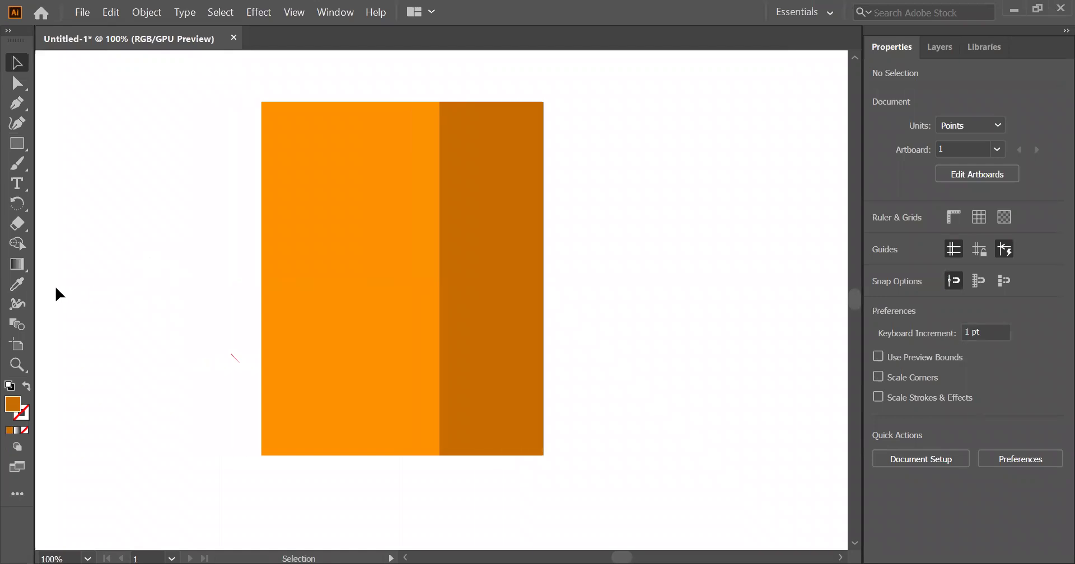
Draw a thin bar along the building's bottom and fill it dark grey 636363.
{"action": "left_click", "coordinate": [16, 143]}
{"action": "left_click_drag", "start_coordinate": [230, 451], "coordinate": [440, 473]}
{"action": "left_click", "coordinate": [17, 63]}
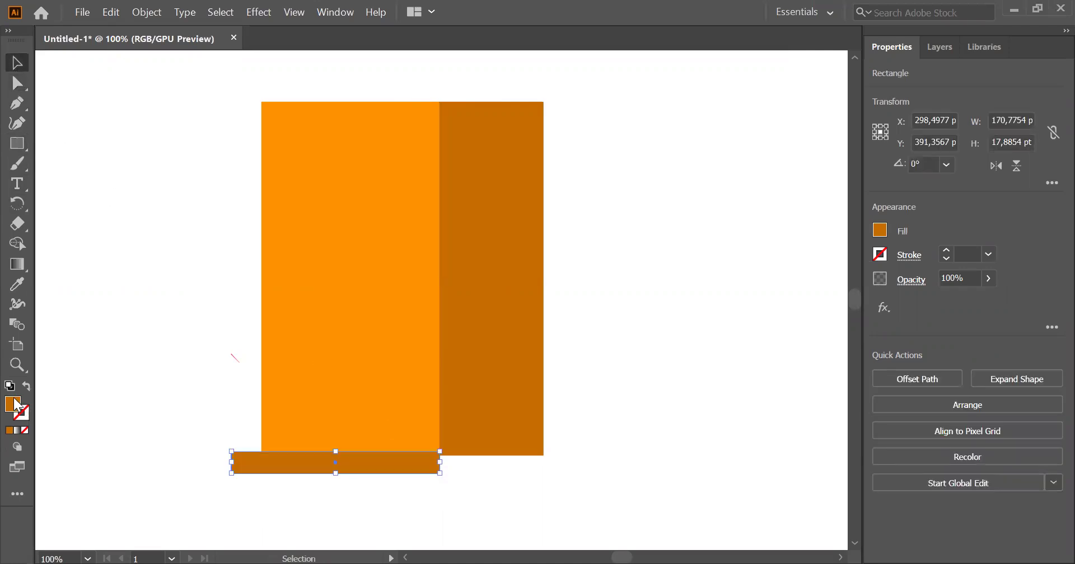
{"action": "mouse_move", "coordinate": [348, 342]}
{"action": "left_mouse_down"}
{"action": "mouse_move", "coordinate": [317, 362]}
{"action": "mouse_move", "coordinate": [300, 307]}
{"action": "left_mouse_up"}
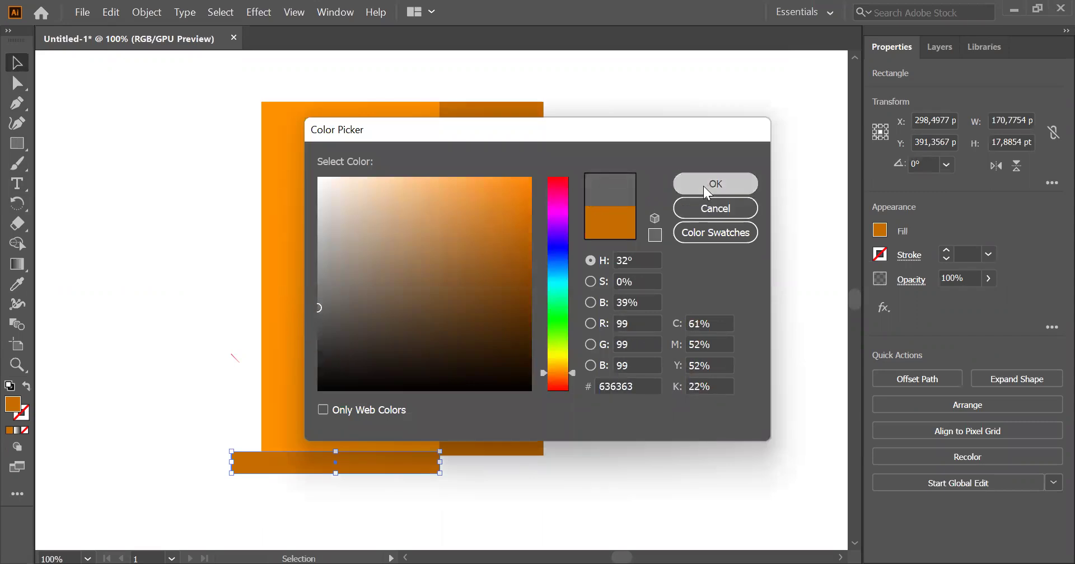
{"action": "left_click", "coordinate": [703, 185]}
{"action": "left_click", "coordinate": [245, 393]}
{"action": "scroll", "coordinate": [319, 485], "scroll_direction": "up", "scroll_amount": 2, "text": "alt"}
{"action": "left_click", "coordinate": [233, 444]}
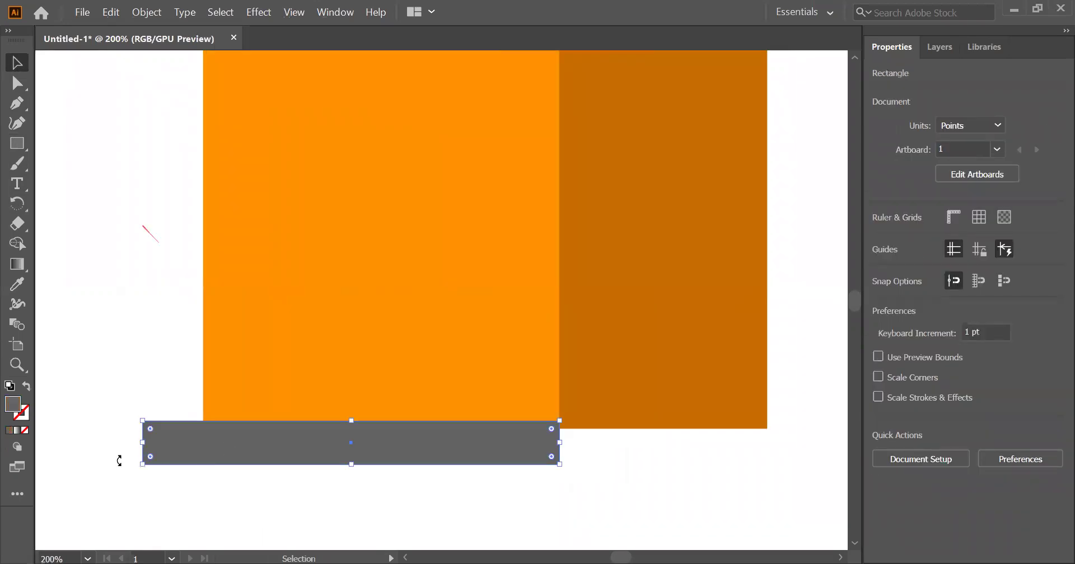
Resize the grey base bar's width and drop a copy of it.
{"action": "left_click_drag", "start_coordinate": [143, 442], "coordinate": [609, 442]}
{"action": "left_click", "coordinate": [752, 364]}
{"action": "left_click", "coordinate": [801, 358]}
{"action": "scroll", "coordinate": [741, 408], "scroll_direction": "right", "scroll_amount": 2}
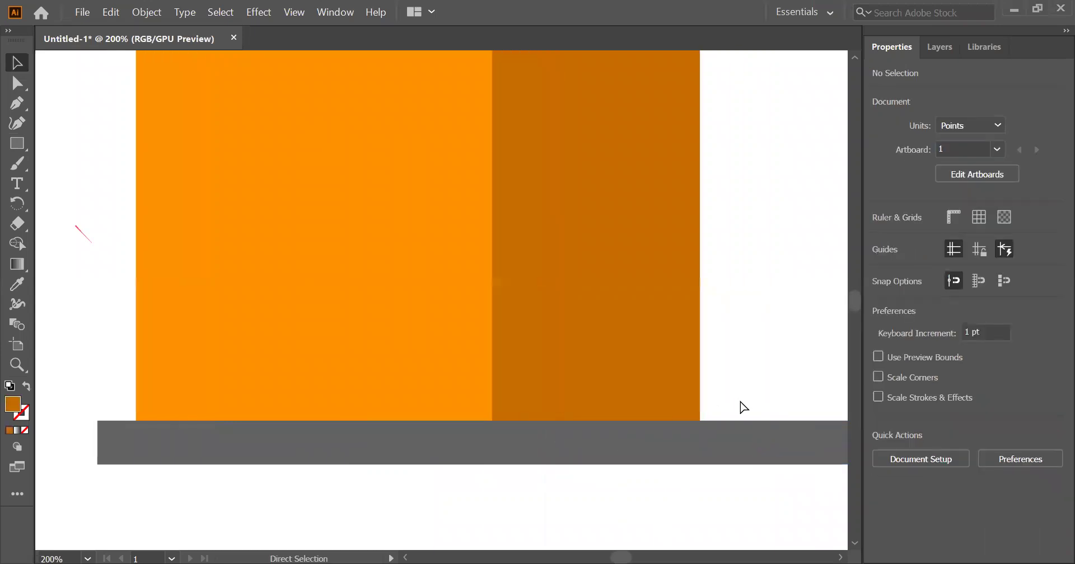
{"action": "scroll", "coordinate": [741, 408], "scroll_direction": "down", "scroll_amount": 2, "text": "alt"}
{"action": "scroll", "coordinate": [728, 433], "scroll_direction": "up", "scroll_amount": 2, "text": "alt"}
Shorten the copy to sit under the shaded side and fill it darker grey 444444.
{"action": "left_click", "coordinate": [733, 437]}
{"action": "left_click_drag", "start_coordinate": [764, 428], "coordinate": [617, 430]}
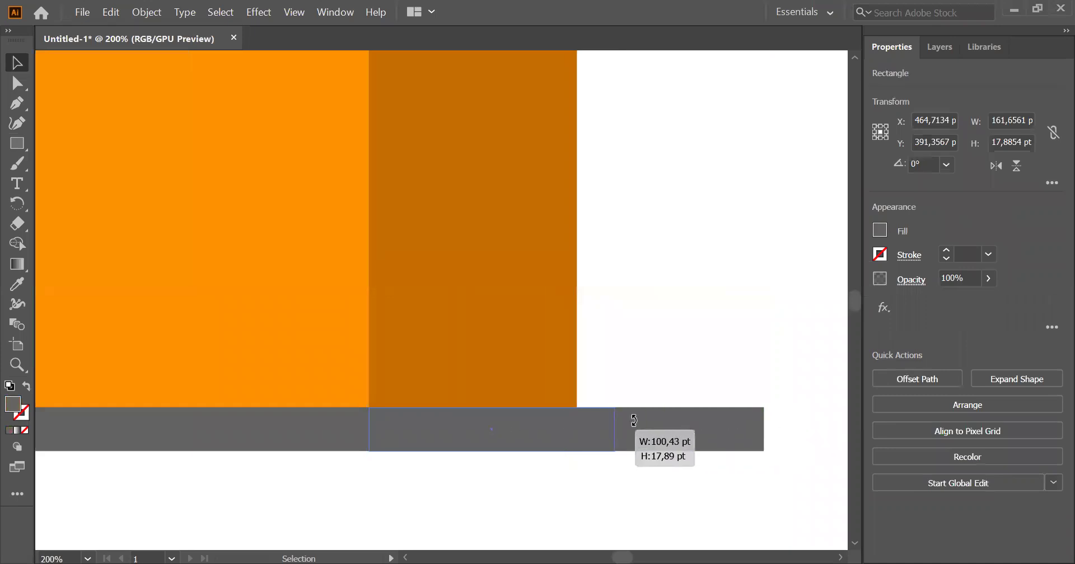
{"action": "key", "text": "ctrl+shift+a"}
{"action": "left_click", "coordinate": [561, 436]}
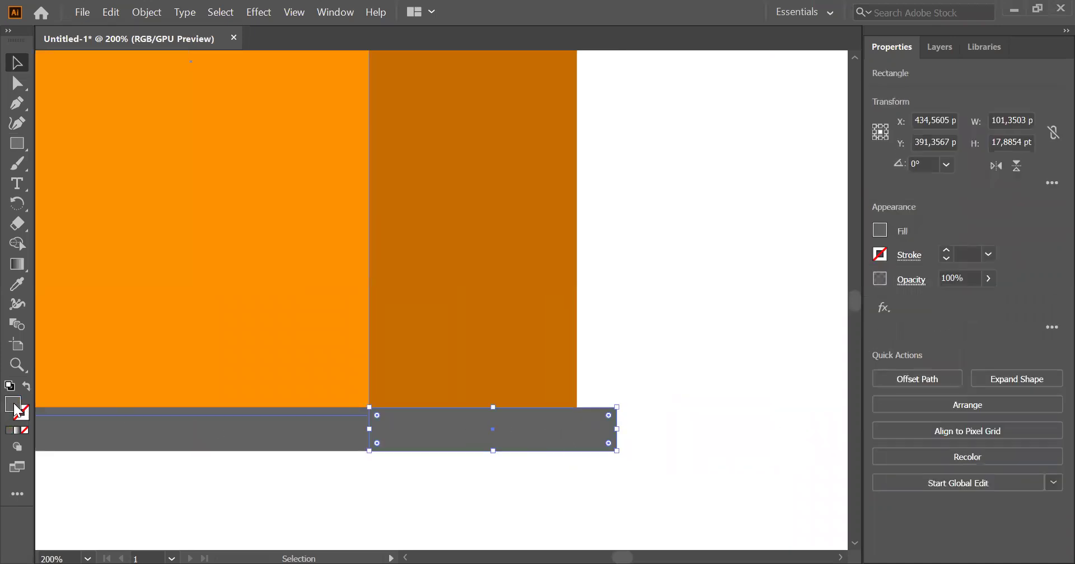
{"action": "left_click_drag", "start_coordinate": [312, 305], "coordinate": [305, 331]}
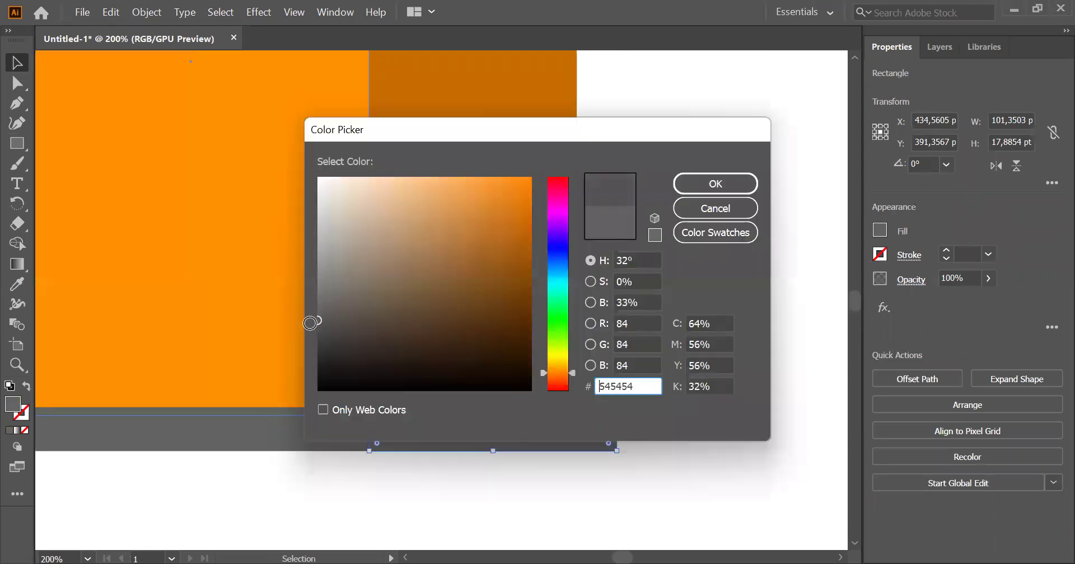
{"action": "left_click", "coordinate": [694, 185]}
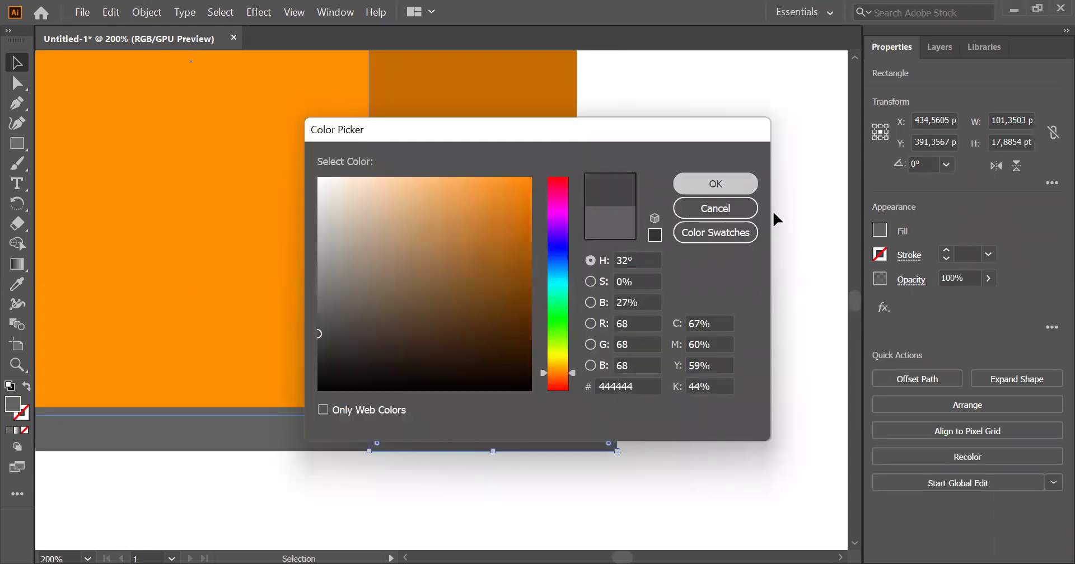
Zoom out and back to 100% to check the dark base section.
{"action": "left_click", "coordinate": [759, 237]}
{"action": "key", "text": "ctrl+minus"}
{"action": "key", "text": "ctrl+minus"}
{"action": "key", "text": "ctrl+minus"}
{"action": "key", "text": "ctrl+plus"}
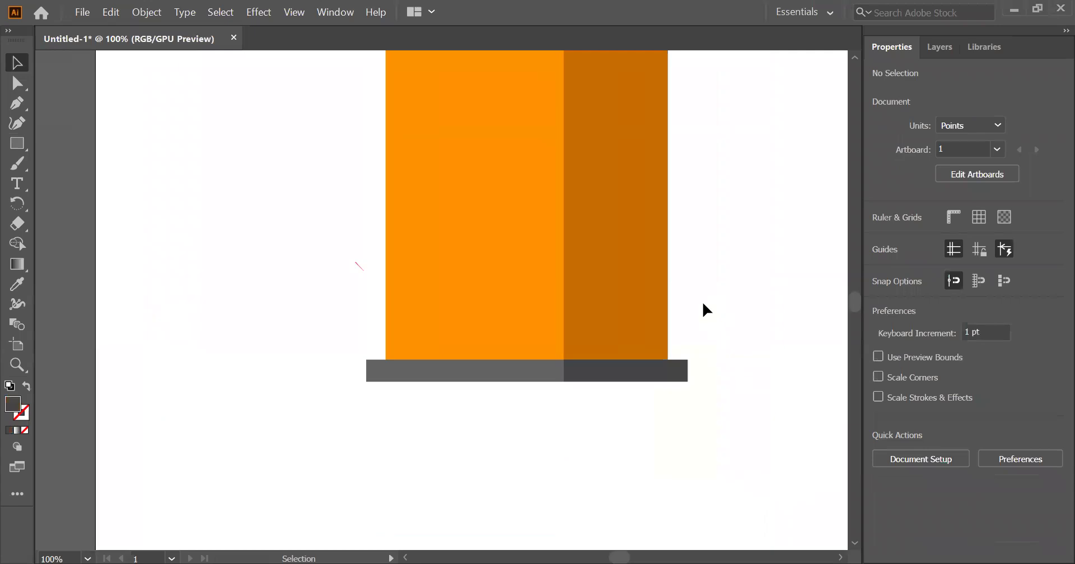
{"action": "scroll", "coordinate": [705, 309], "scroll_direction": "up", "scroll_amount": 1}
{"action": "left_click", "coordinate": [688, 388]}
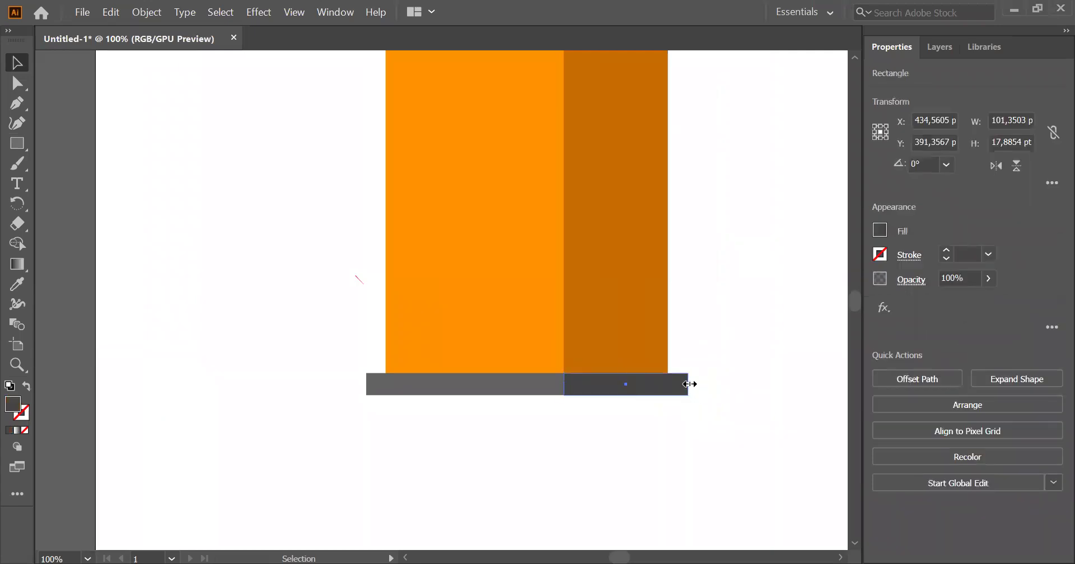
{"action": "left_click", "coordinate": [710, 347]}
{"action": "scroll", "coordinate": [683, 361], "scroll_direction": "up", "scroll_amount": 1}
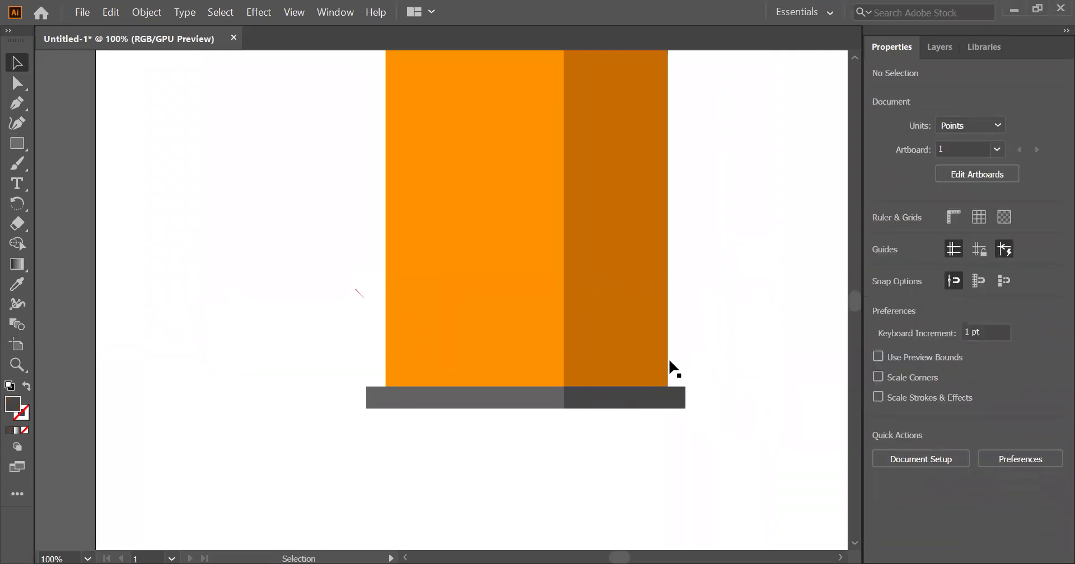
{"action": "scroll", "coordinate": [694, 353], "scroll_direction": "up", "scroll_amount": 3}
{"action": "scroll", "coordinate": [682, 353], "scroll_direction": "right", "scroll_amount": 5}
{"action": "scroll", "coordinate": [468, 350], "scroll_direction": "up", "scroll_amount": 8}
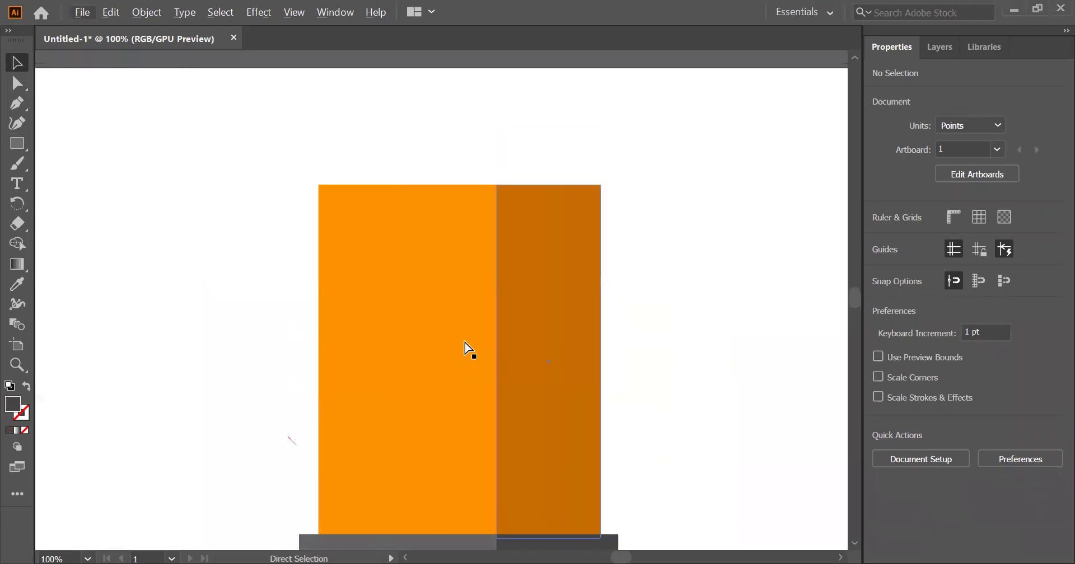
{"action": "scroll", "coordinate": [468, 351], "scroll_direction": "left", "scroll_amount": 4}
Draw a window-sized dark grey rectangle to the left of the building.
{"action": "key", "text": "m"}
{"action": "left_click_drag", "start_coordinate": [183, 207], "coordinate": [250, 298]}
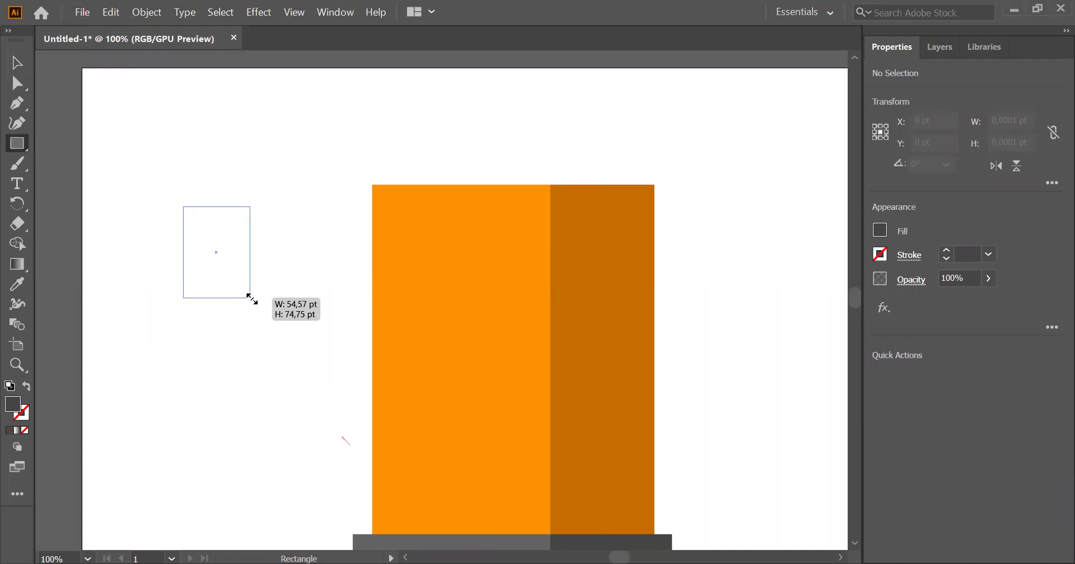
{"action": "left_click_drag", "start_coordinate": [250, 298], "coordinate": [250, 298]}
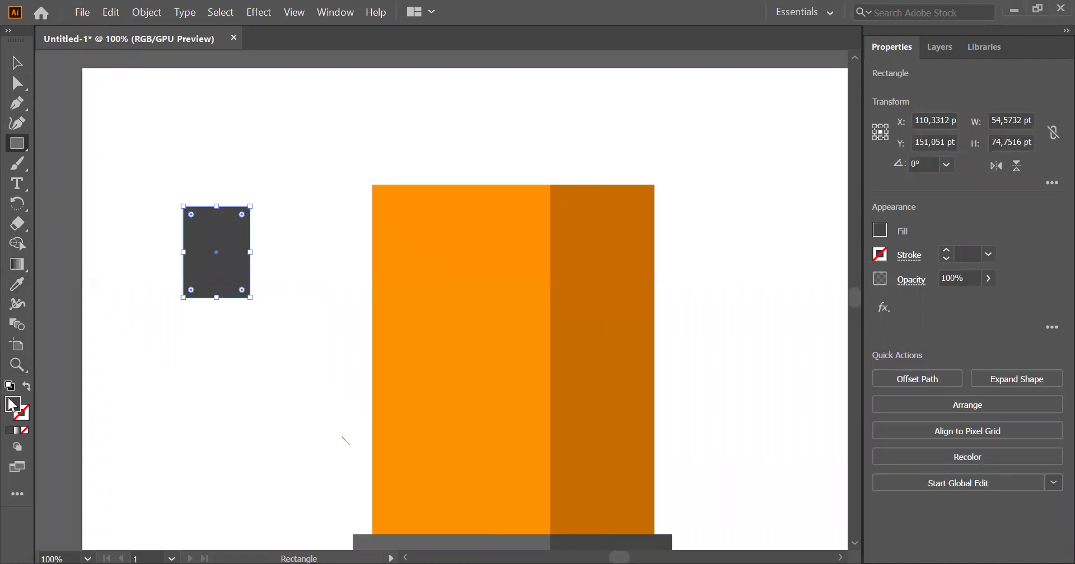
{"action": "left_click", "coordinate": [17, 63]}
{"action": "double_click", "coordinate": [217, 273]}
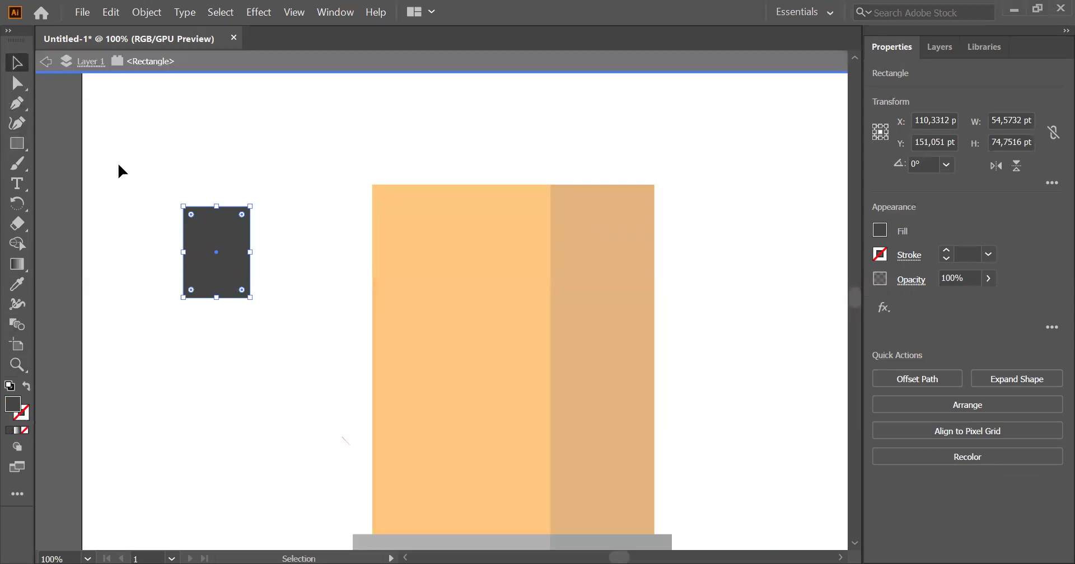
{"action": "left_click", "coordinate": [47, 61]}
{"action": "scroll", "coordinate": [159, 258], "scroll_direction": "up", "scroll_amount": 2}
{"action": "left_click", "coordinate": [216, 288]}
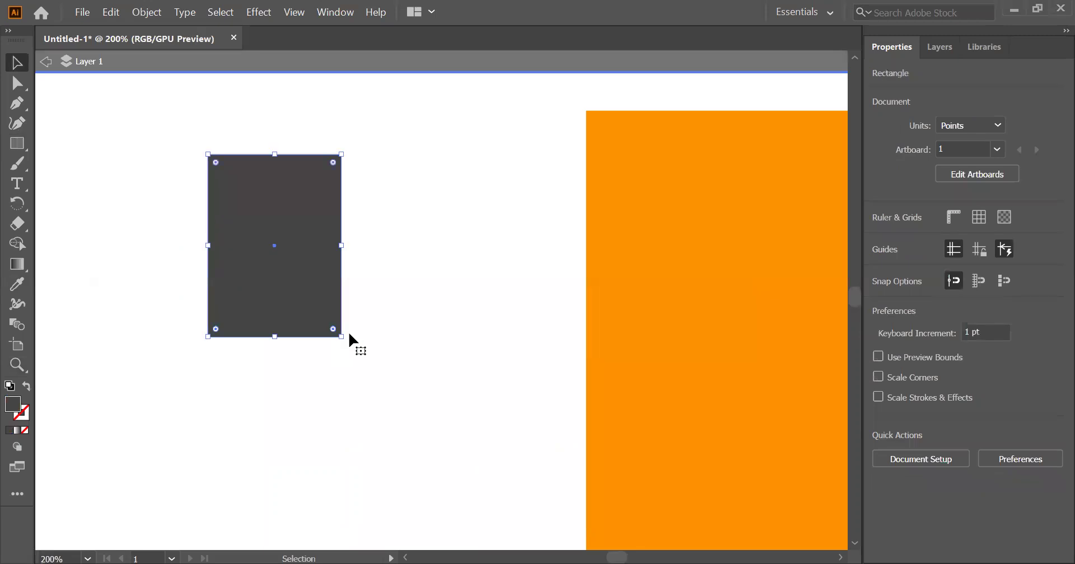
Make a smaller copy and centre it horizontally and vertically inside the original.
{"action": "left_click_drag", "start_coordinate": [342, 334], "coordinate": [287, 278]}
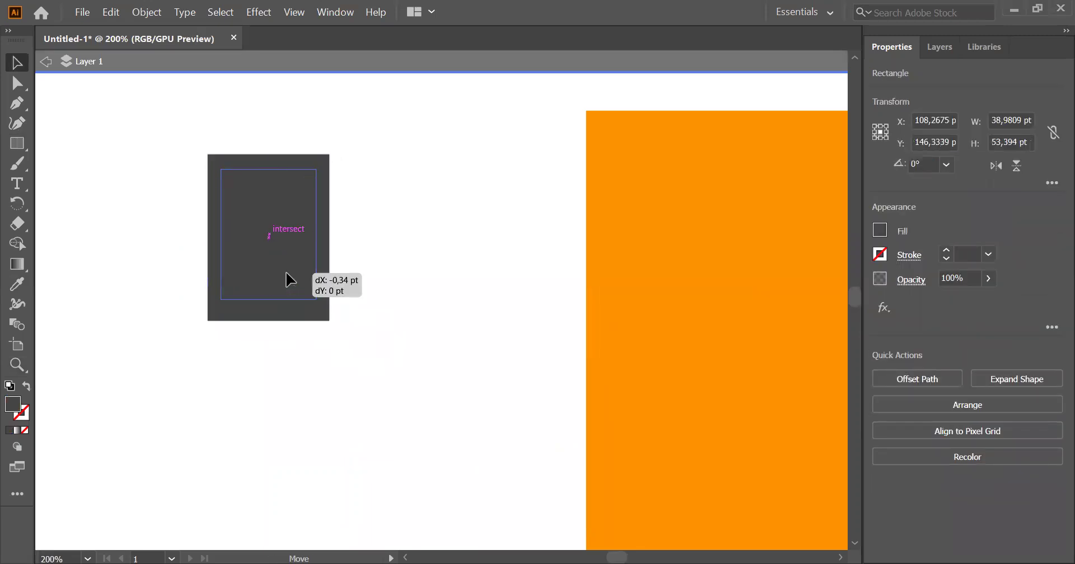
{"action": "left_click", "coordinate": [324, 220], "text": "shift"}
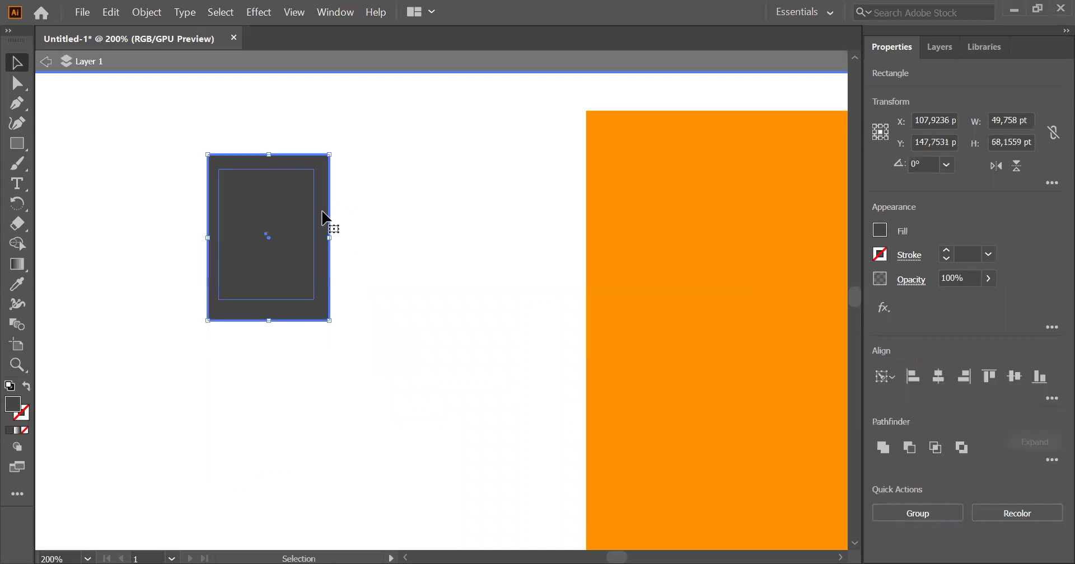
{"action": "left_click", "coordinate": [937, 381]}
{"action": "left_click", "coordinate": [1014, 377]}
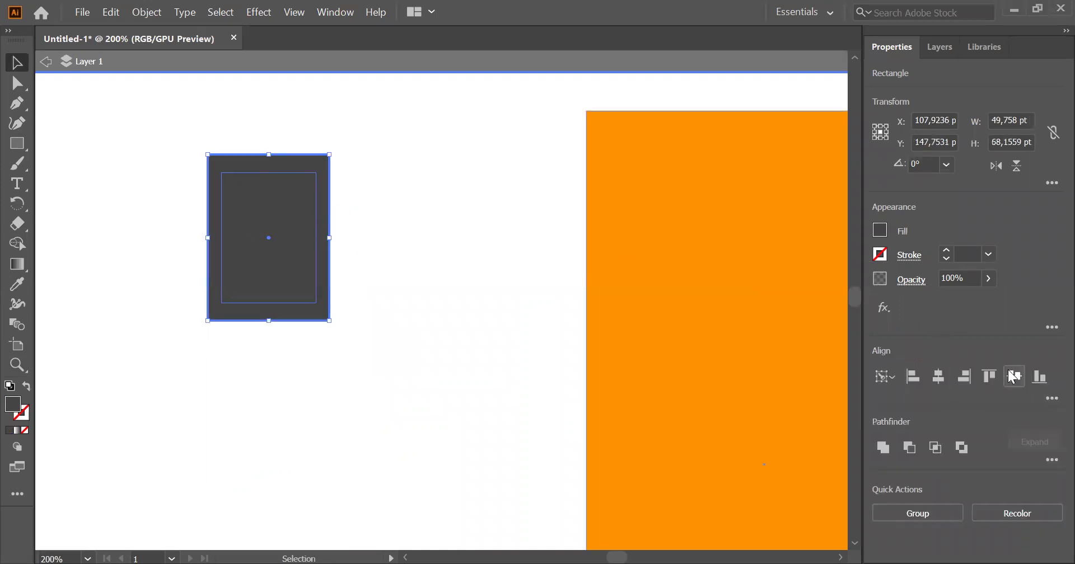
{"action": "left_click", "coordinate": [429, 239]}
{"action": "left_click", "coordinate": [44, 60]}
{"action": "left_click", "coordinate": [283, 241]}
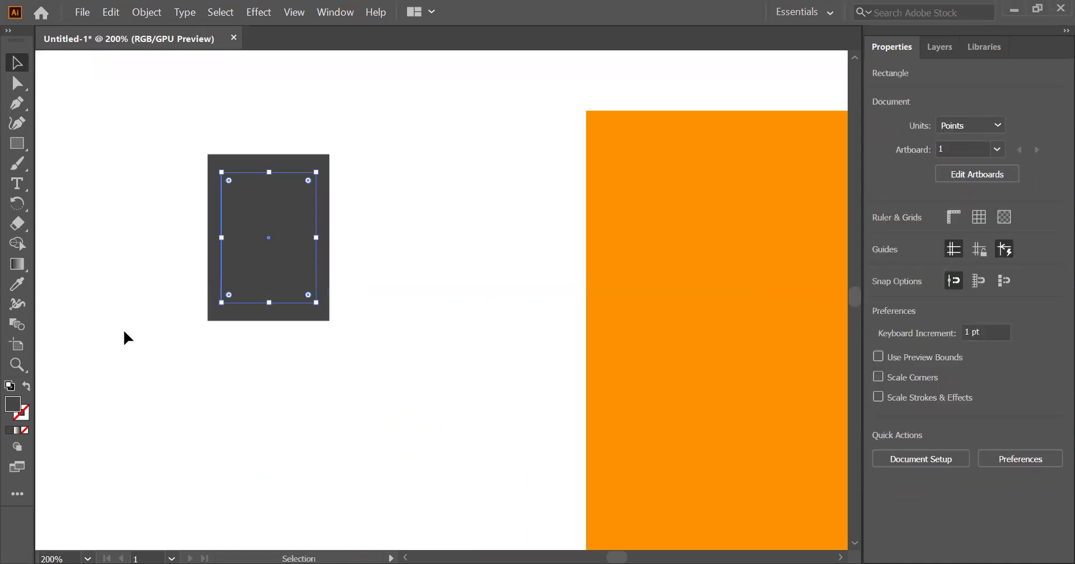
Fill the inner rectangle light blue 7BAEFF.
{"action": "double_click", "coordinate": [12, 404]}
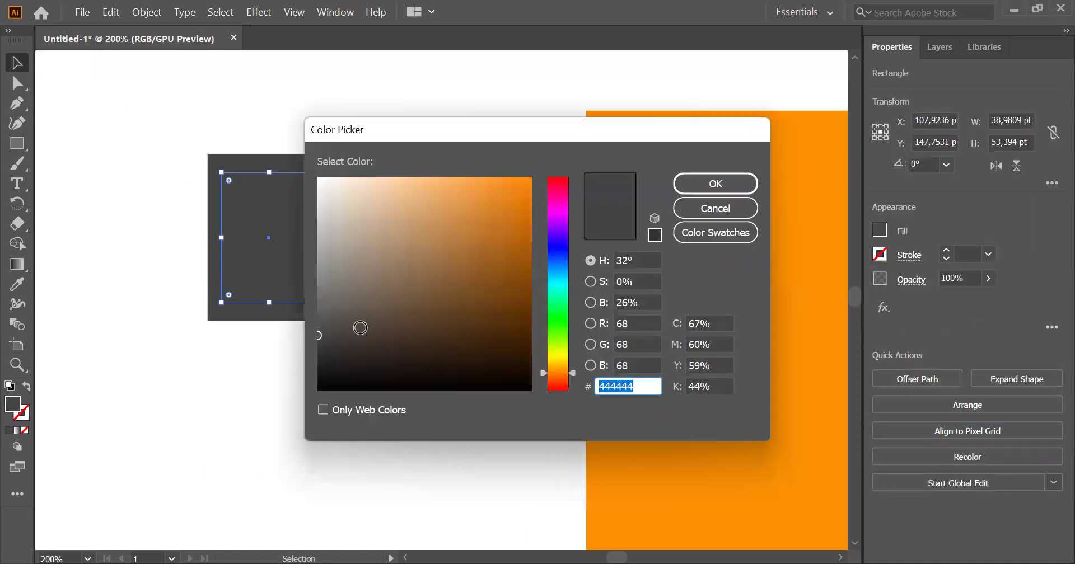
{"action": "left_click_drag", "start_coordinate": [562, 313], "coordinate": [566, 262]}
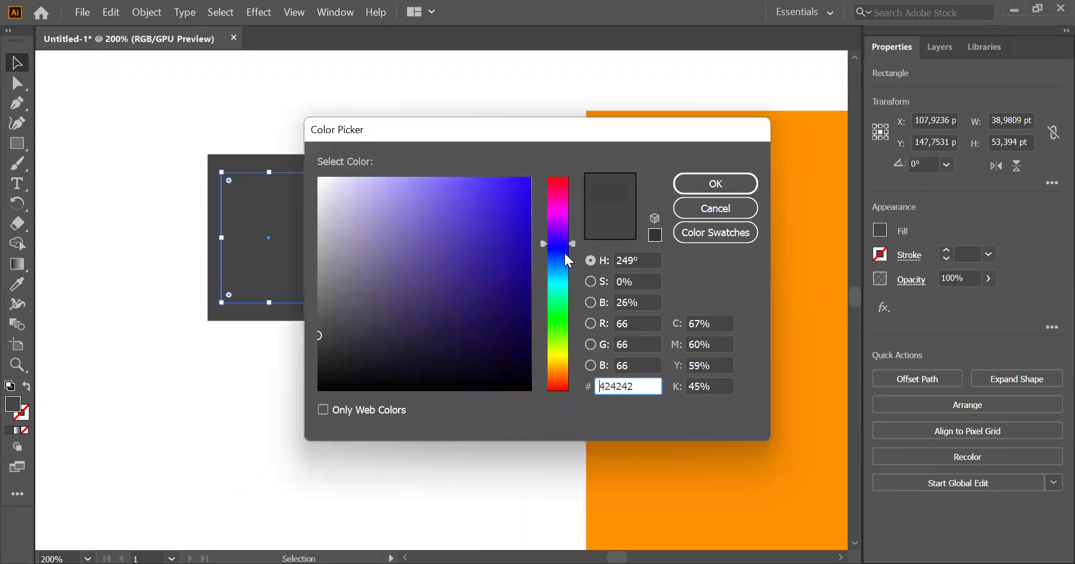
{"action": "left_click_drag", "start_coordinate": [396, 247], "coordinate": [429, 177]}
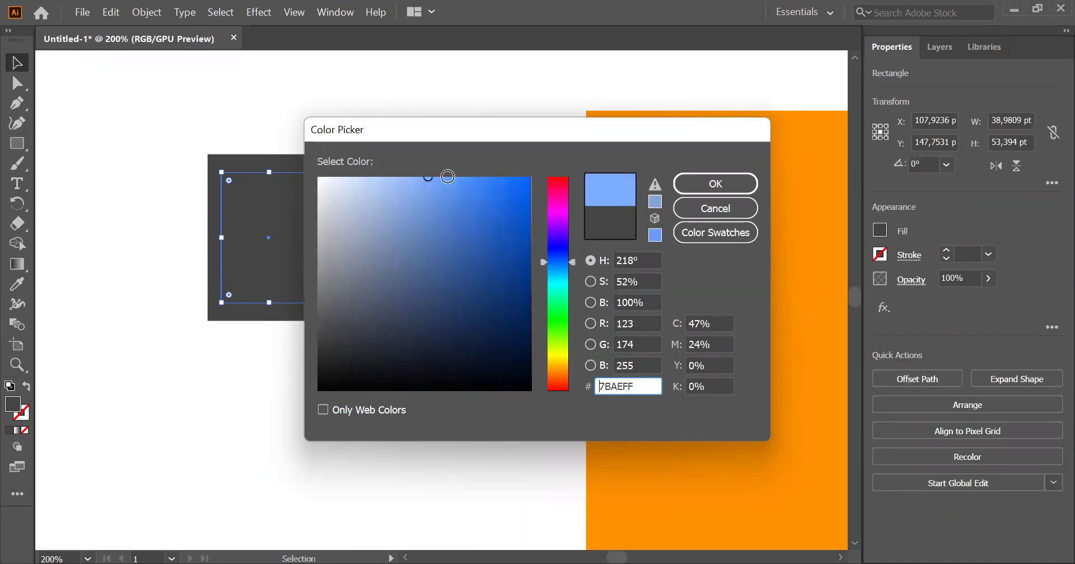
{"action": "left_click", "coordinate": [729, 183]}
Undo an accidental move, then select the pane and frame and group them.
{"action": "scroll", "coordinate": [434, 224], "scroll_direction": "down", "scroll_amount": 1}
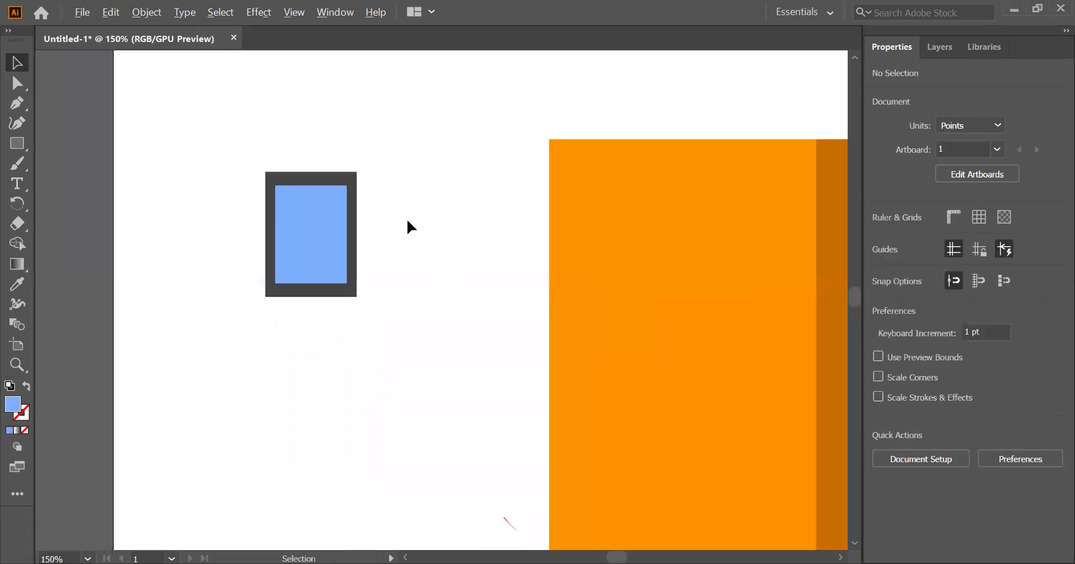
{"action": "left_click_drag", "start_coordinate": [307, 236], "coordinate": [315, 236]}
{"action": "key", "text": "ctrl+z"}
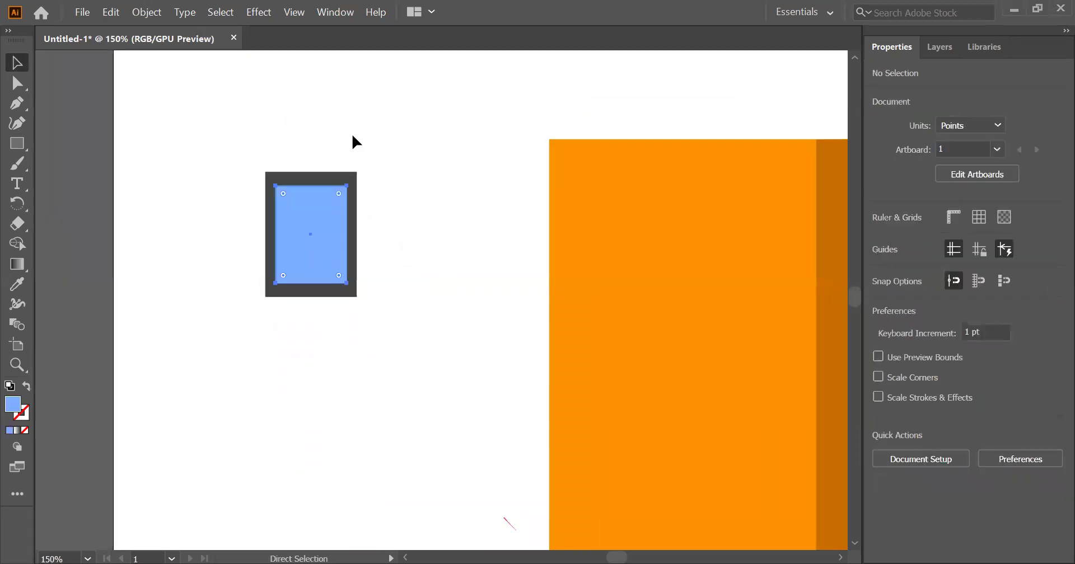
{"action": "left_click", "coordinate": [392, 182]}
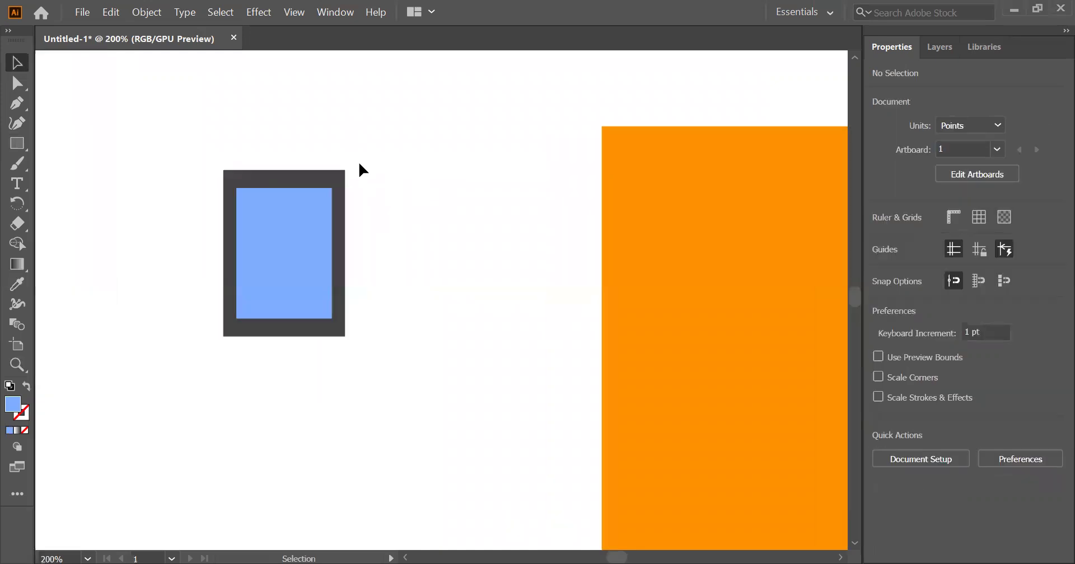
{"action": "left_click_drag", "start_coordinate": [352, 312], "coordinate": [354, 313]}
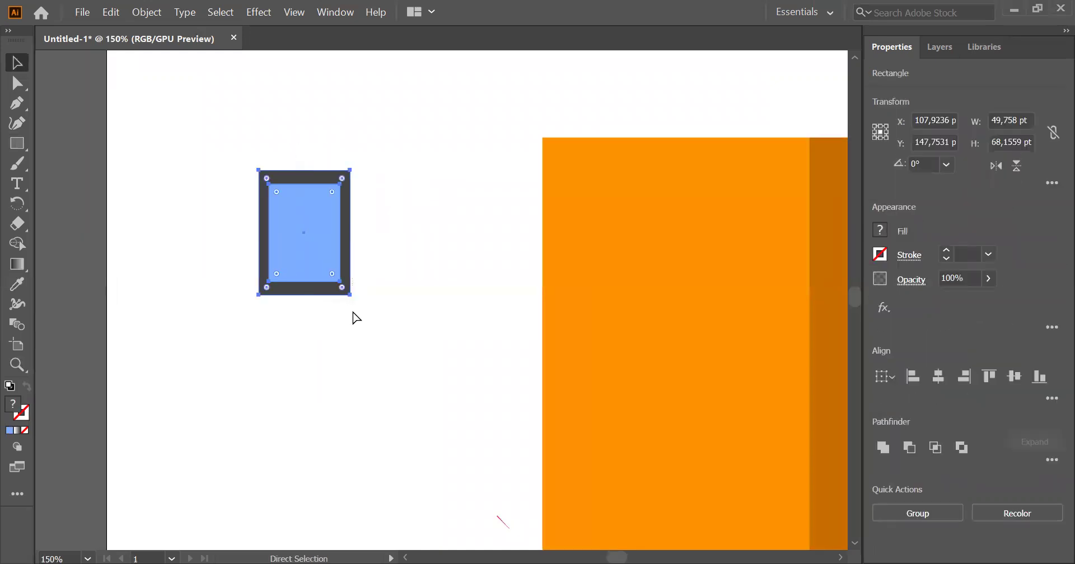
{"action": "key", "text": "ctrl+g"}
Copy the window into three columns of three, the third on the shaded strip.
{"action": "scroll", "coordinate": [392, 270], "scroll_direction": "down", "scroll_amount": 1}
{"action": "scroll", "coordinate": [386, 280], "scroll_direction": "right", "scroll_amount": 2}
{"action": "mouse_move", "coordinate": [281, 270]}
{"action": "left_mouse_down"}
{"action": "mouse_move", "coordinate": [486, 274]}
{"action": "mouse_move", "coordinate": [485, 265]}
{"action": "mouse_move", "coordinate": [495, 481]}
{"action": "mouse_move", "coordinate": [487, 472]}
{"action": "left_mouse_up"}
{"action": "left_click", "coordinate": [370, 475]}
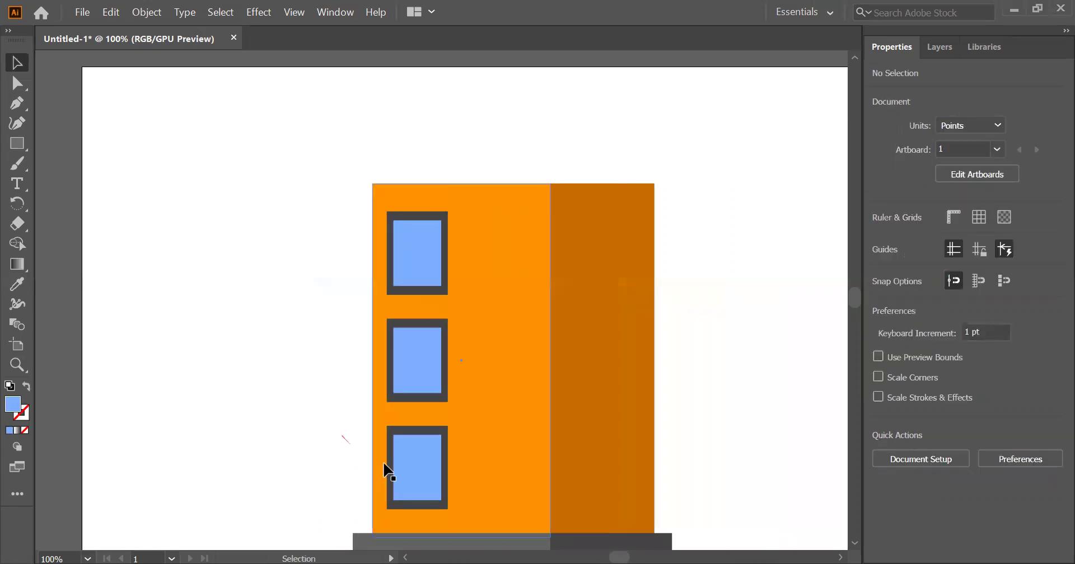
{"action": "mouse_move", "coordinate": [378, 269]}
{"action": "left_mouse_down", "text": "alt"}
{"action": "mouse_move", "coordinate": [465, 264]}
{"action": "mouse_move", "coordinate": [477, 469]}
{"action": "mouse_move", "coordinate": [576, 257]}
{"action": "left_mouse_up", "text": "alt"}
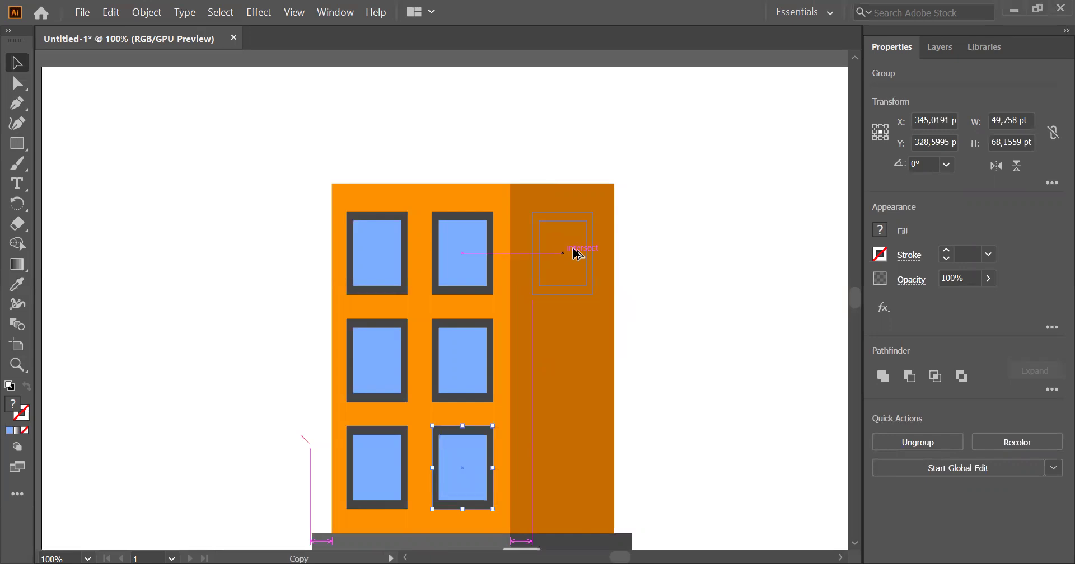
{"action": "left_click_drag", "start_coordinate": [574, 249], "coordinate": [578, 466], "text": "alt"}
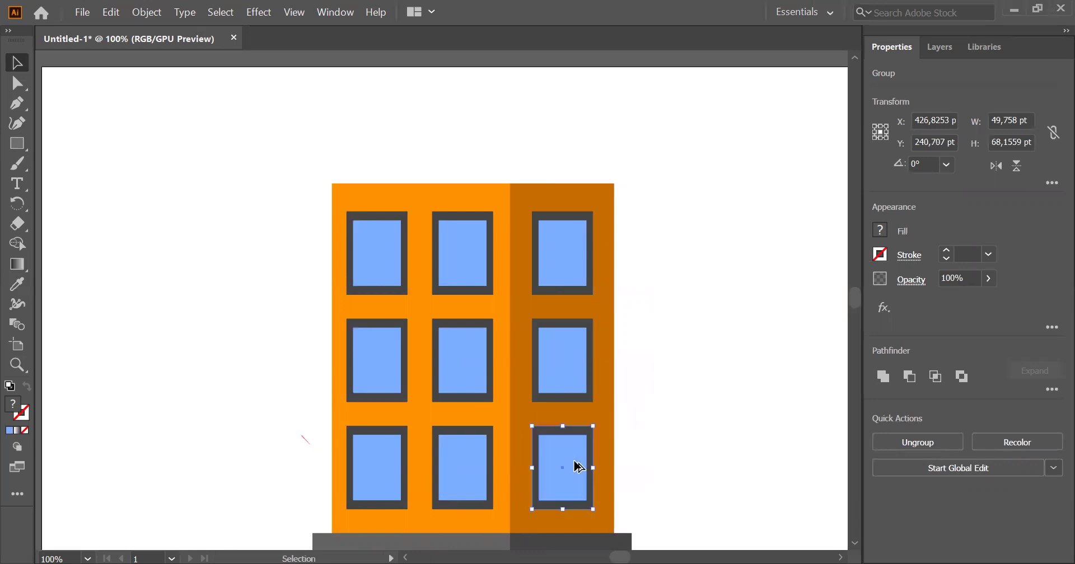
{"action": "left_click", "coordinate": [667, 376]}
{"action": "scroll", "coordinate": [668, 376], "scroll_direction": "down", "scroll_amount": 2}
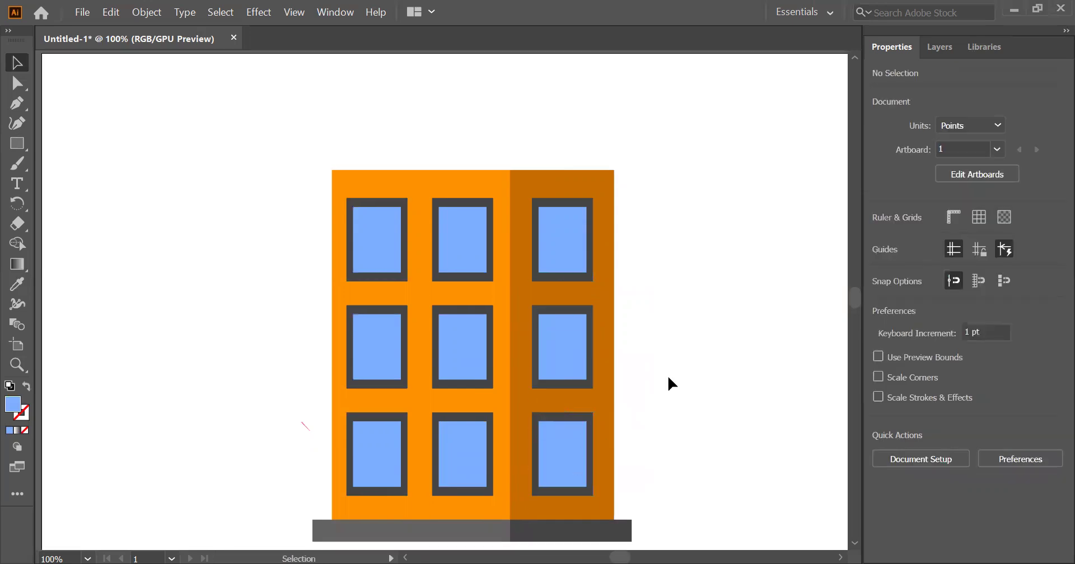
{"action": "scroll", "coordinate": [667, 376], "scroll_direction": "down", "scroll_amount": 1, "text": "alt"}
{"action": "scroll", "coordinate": [668, 376], "scroll_direction": "down", "scroll_amount": 1, "text": "alt"}
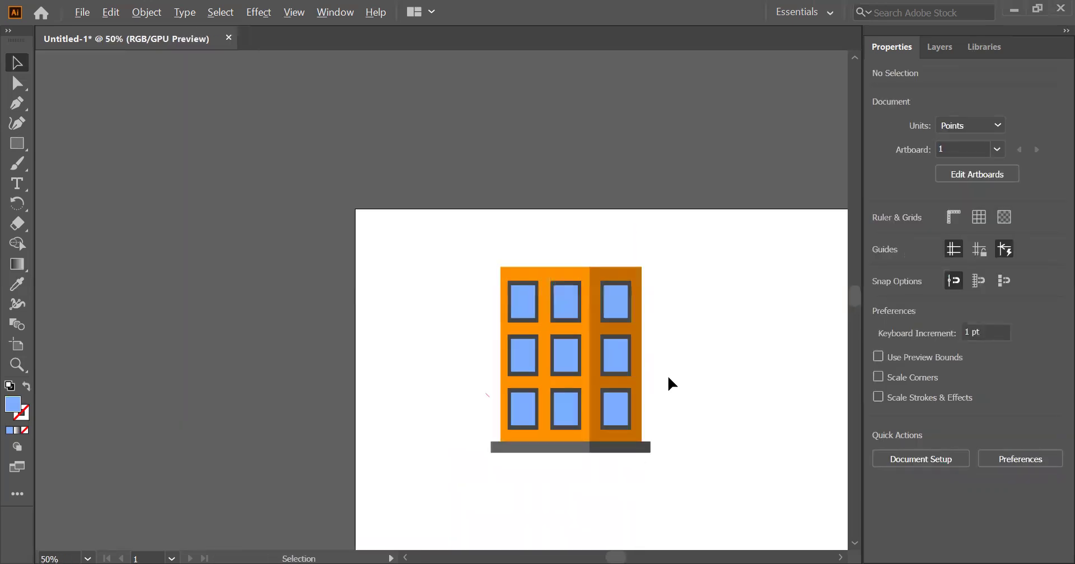
{"action": "scroll", "coordinate": [667, 376], "scroll_direction": "up", "scroll_amount": 1, "text": "alt"}
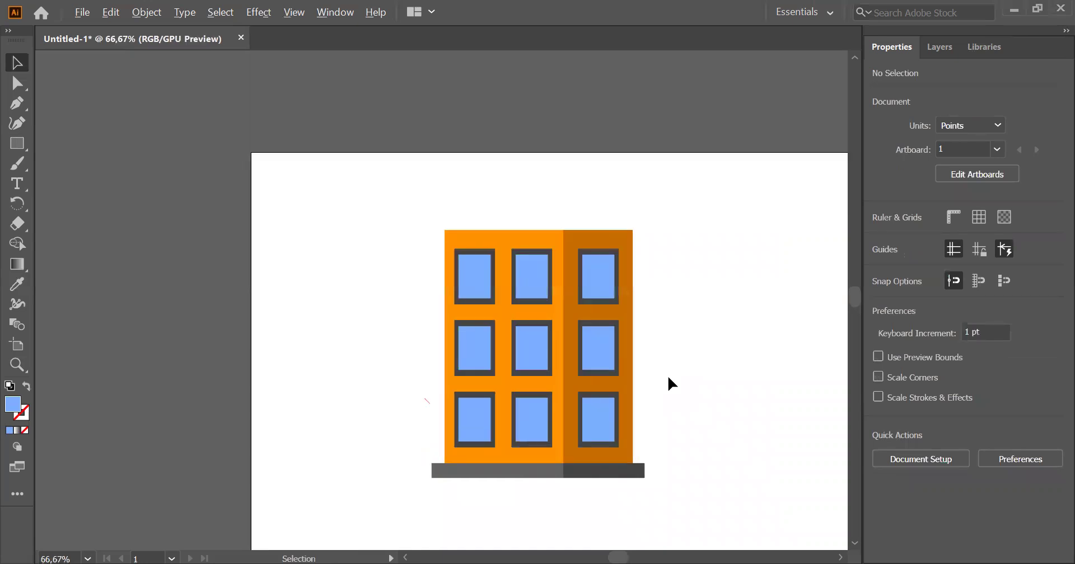
{"action": "scroll", "coordinate": [667, 377], "scroll_direction": "up", "scroll_amount": 2, "text": "alt"}
{"action": "scroll", "coordinate": [667, 377], "scroll_direction": "down", "scroll_amount": 1, "text": "alt"}
{"action": "scroll", "coordinate": [419, 184], "scroll_direction": "down", "scroll_amount": 1, "text": "alt"}
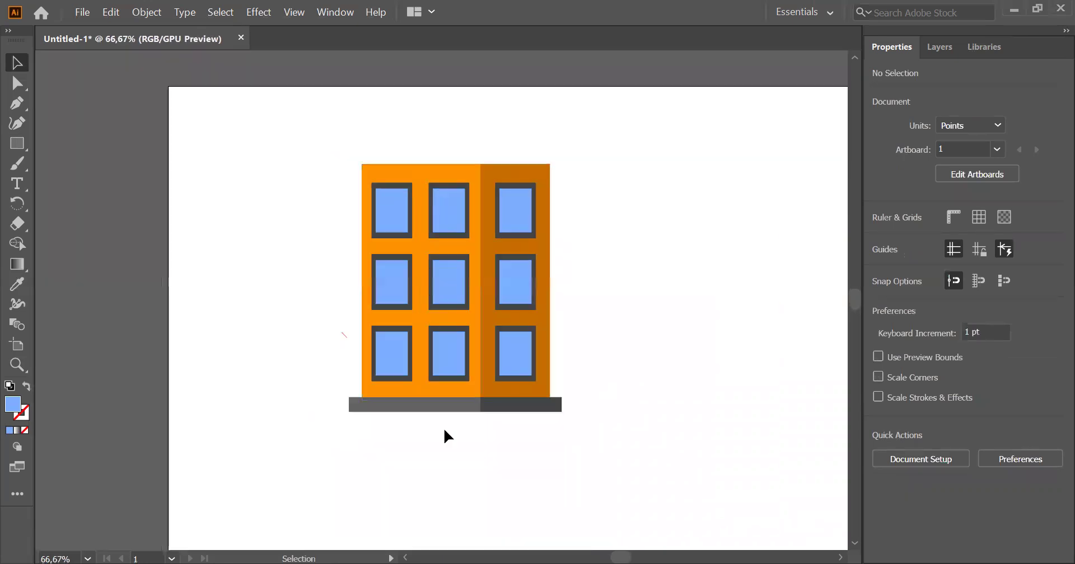
Group the two base pieces and copy them up to the building's top.
{"action": "left_click", "coordinate": [474, 410]}
{"action": "left_click", "coordinate": [508, 412], "text": "shift"}
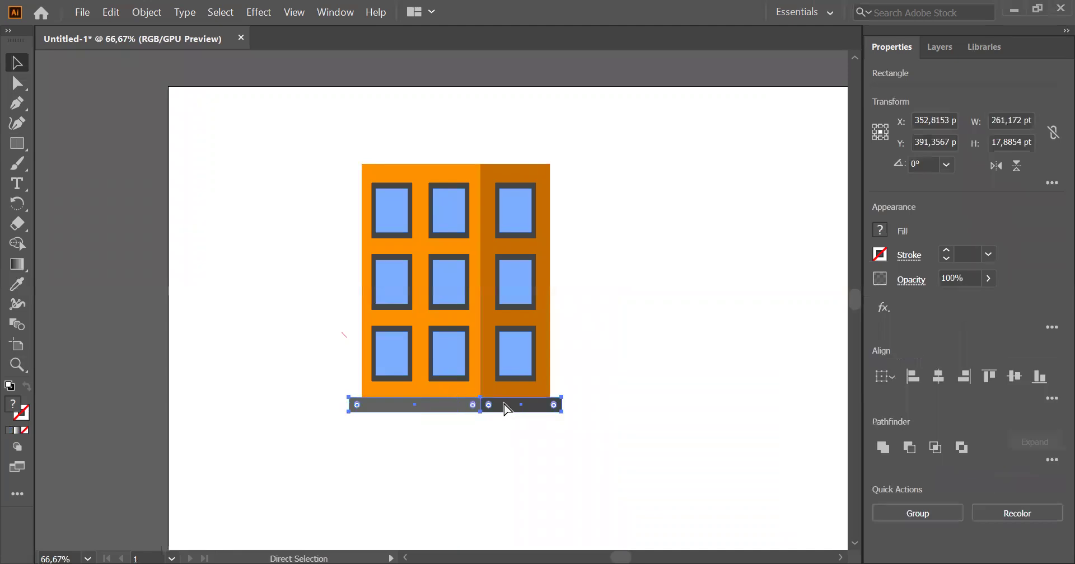
{"action": "key", "text": "ctrl+g"}
{"action": "left_click_drag", "start_coordinate": [492, 413], "coordinate": [491, 165]}
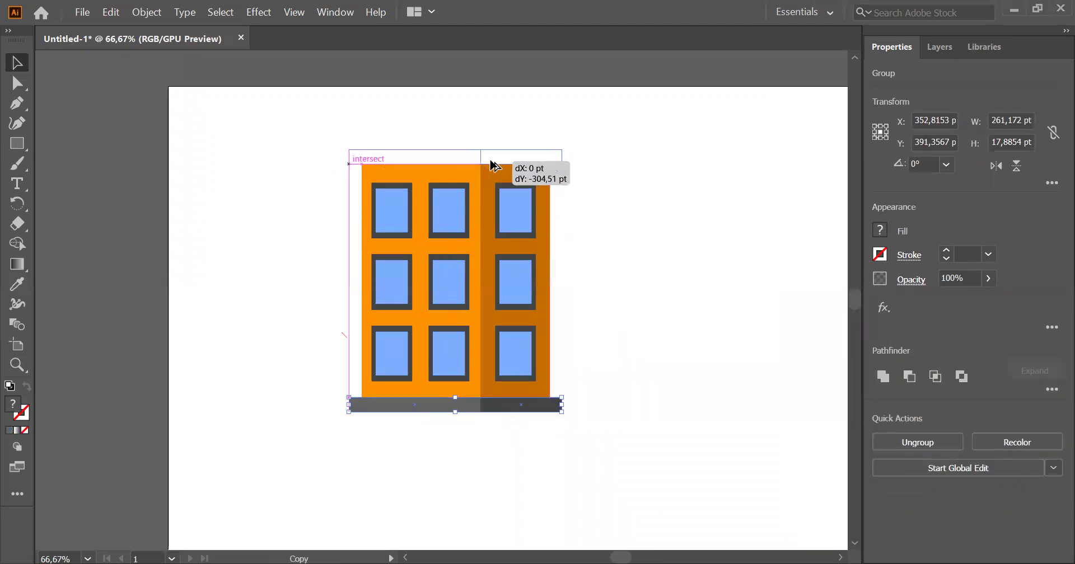
{"action": "scroll", "coordinate": [482, 157], "scroll_direction": "up", "scroll_amount": 5, "text": "alt"}
{"action": "left_click", "coordinate": [485, 120]}
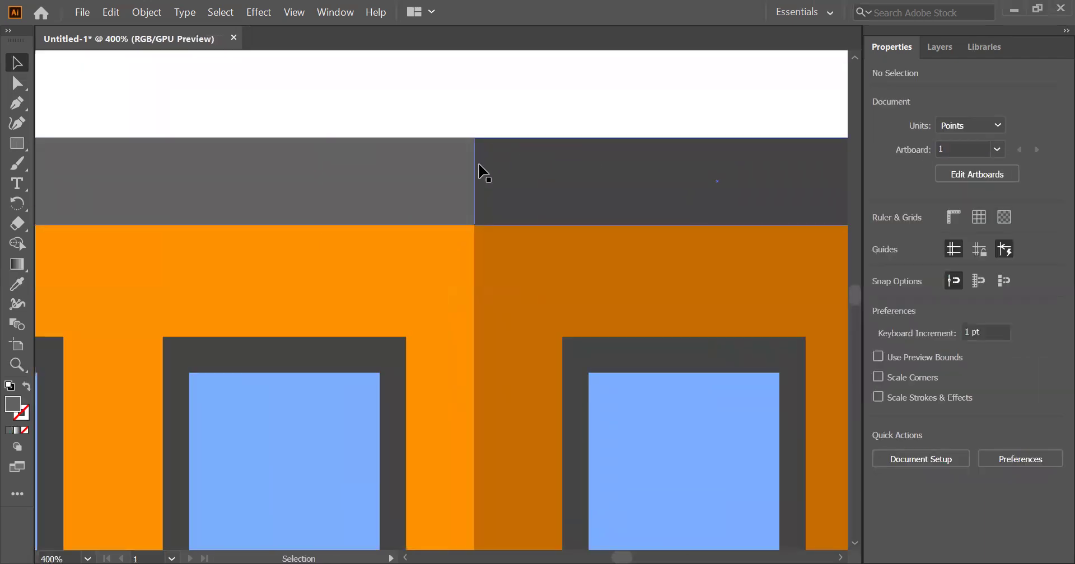
Nudge the roof ledge into horizontal alignment with the building.
{"action": "left_click_drag", "start_coordinate": [495, 173], "coordinate": [477, 127]}
{"action": "scroll", "coordinate": [475, 184], "scroll_direction": "up", "scroll_amount": 2, "text": "alt"}
{"action": "left_click_drag", "start_coordinate": [486, 195], "coordinate": [486, 194]}
{"action": "scroll", "coordinate": [487, 197], "scroll_direction": "down", "scroll_amount": 3, "text": "alt"}
{"action": "scroll", "coordinate": [495, 162], "scroll_direction": "down", "scroll_amount": 3, "text": "alt"}
{"action": "left_click", "coordinate": [501, 143]}
{"action": "scroll", "coordinate": [501, 143], "scroll_direction": "down", "scroll_amount": 2, "text": "alt"}
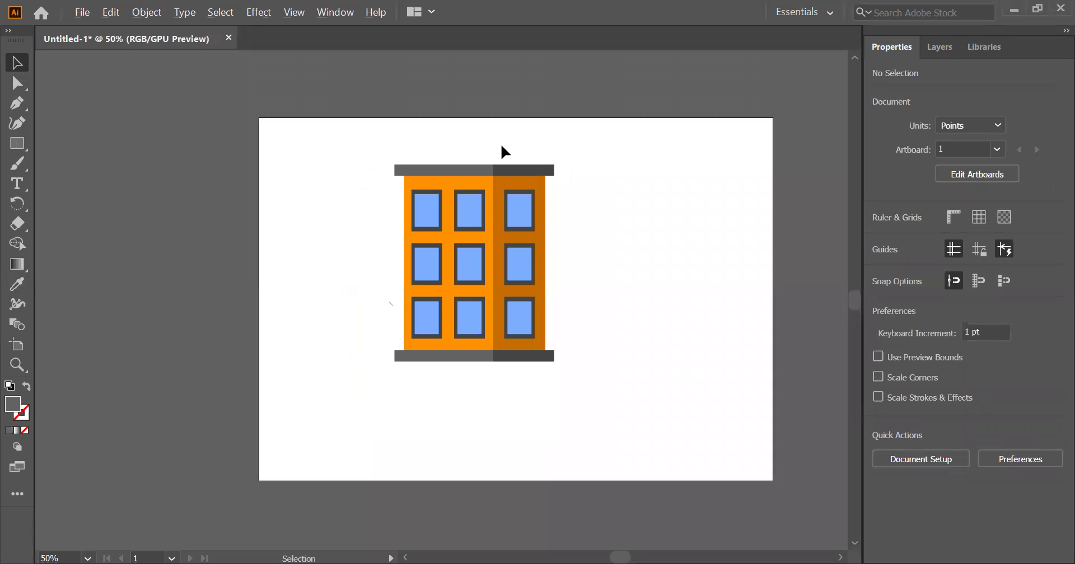
{"action": "scroll", "coordinate": [501, 145], "scroll_direction": "up", "scroll_amount": 1}
{"action": "scroll", "coordinate": [501, 145], "scroll_direction": "up", "scroll_amount": 1, "text": "alt"}
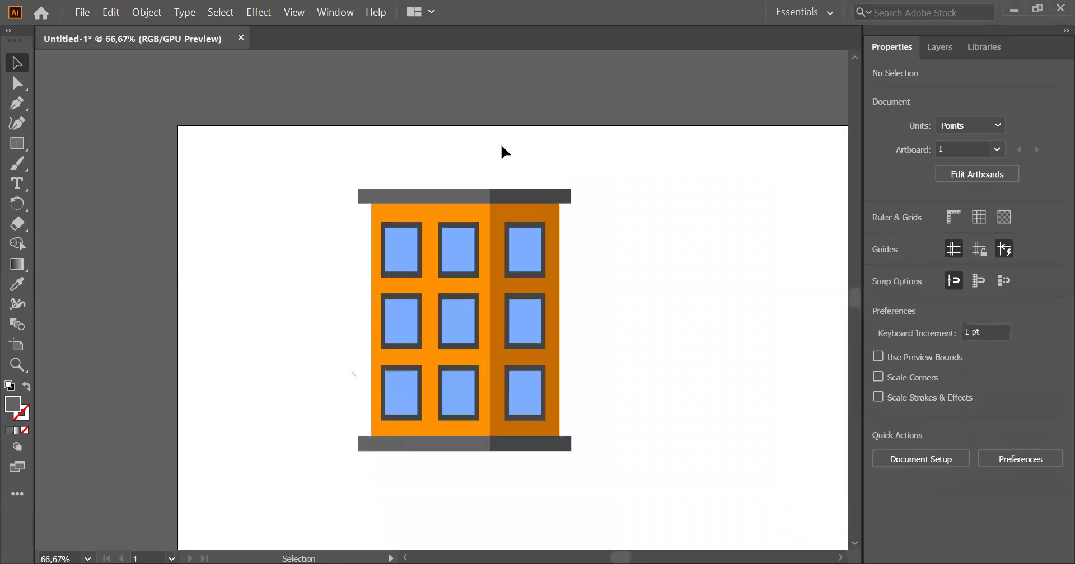
{"action": "scroll", "coordinate": [501, 147], "scroll_direction": "down", "scroll_amount": 1}
{"action": "scroll", "coordinate": [507, 153], "scroll_direction": "up", "scroll_amount": 1}
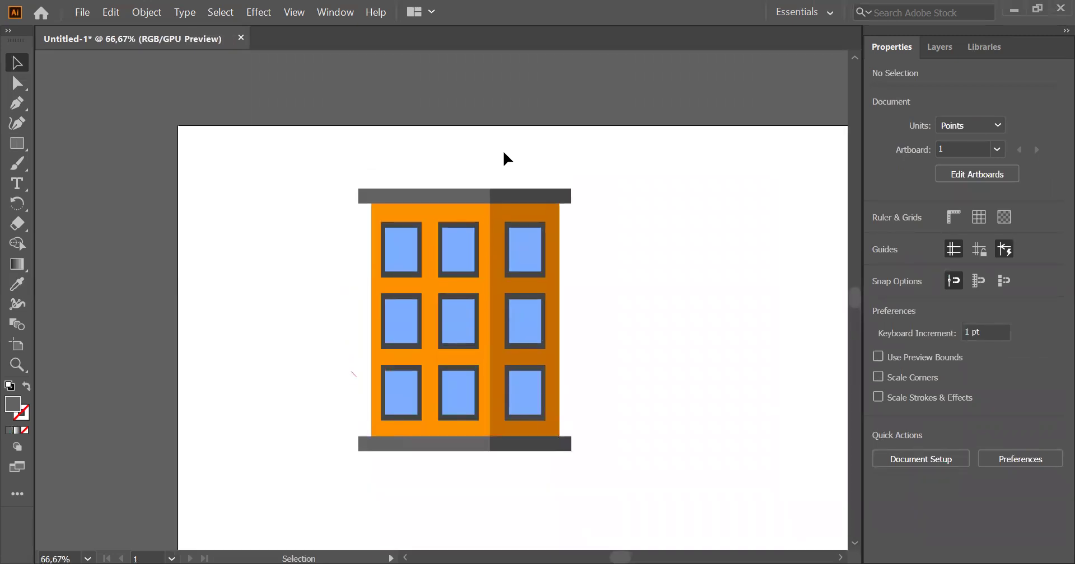